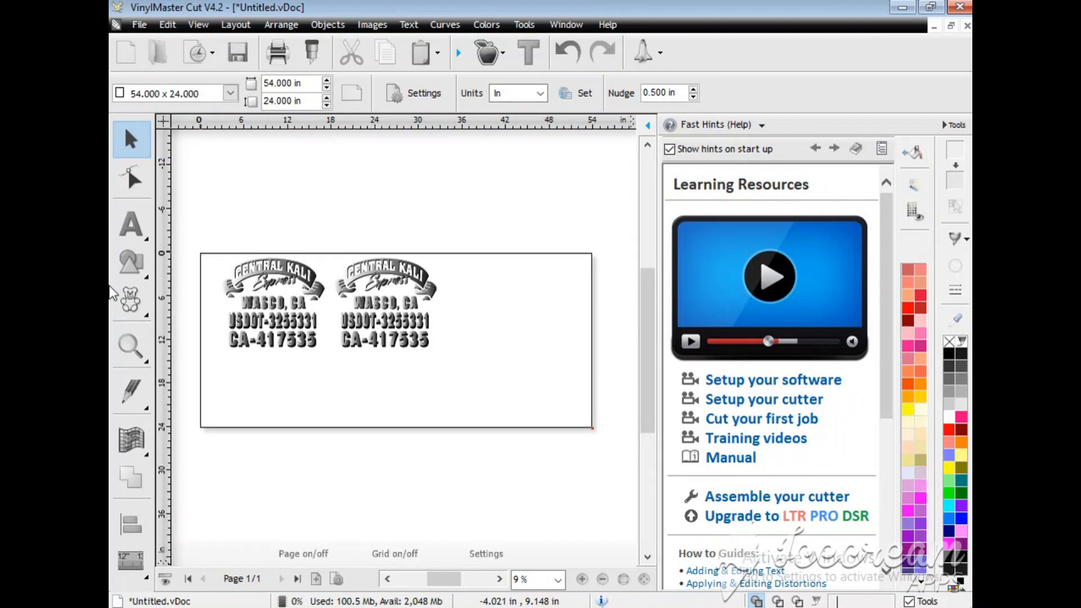
Step: Select both logo copies, start the Contour Cut Wizard for them and set the mark position to 0.657 in
left_click_drag(217, 232, 524, 355)
left_click(499, 54)
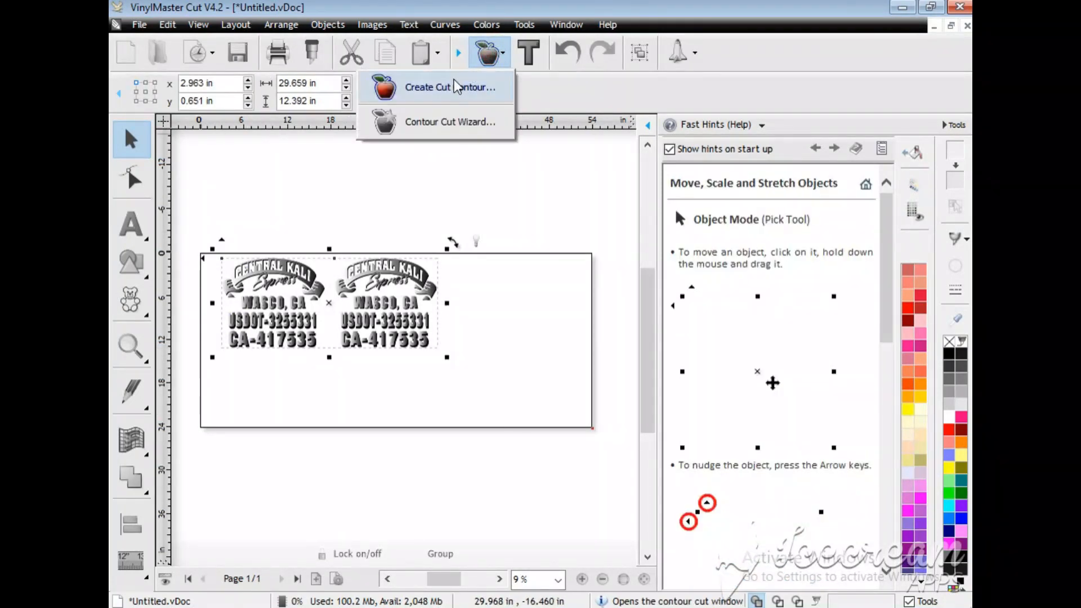
left_click(443, 124)
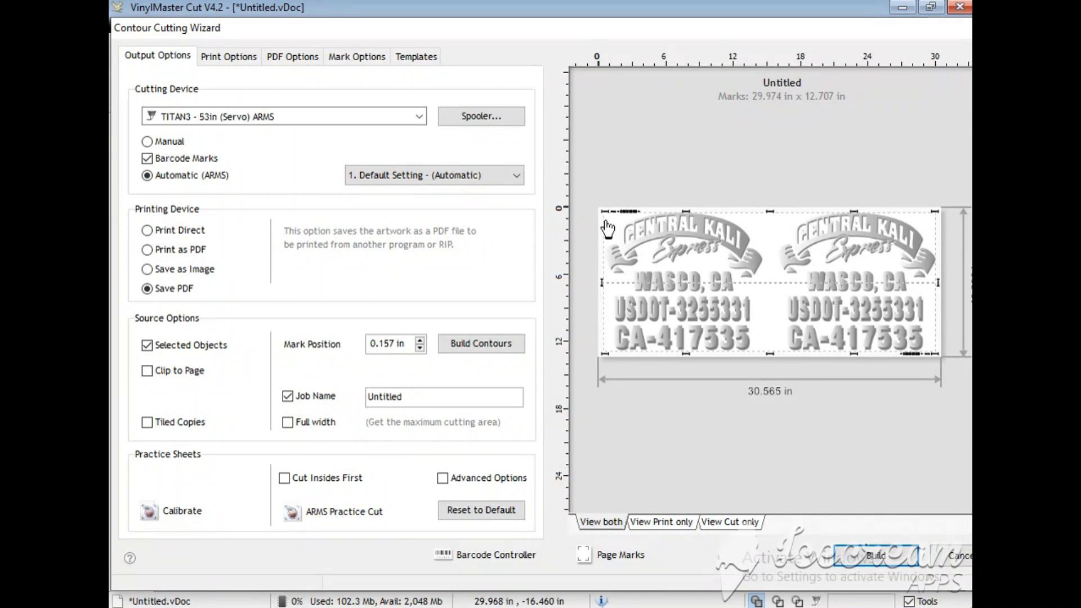
left_click(420, 340)
left_click(420, 340)
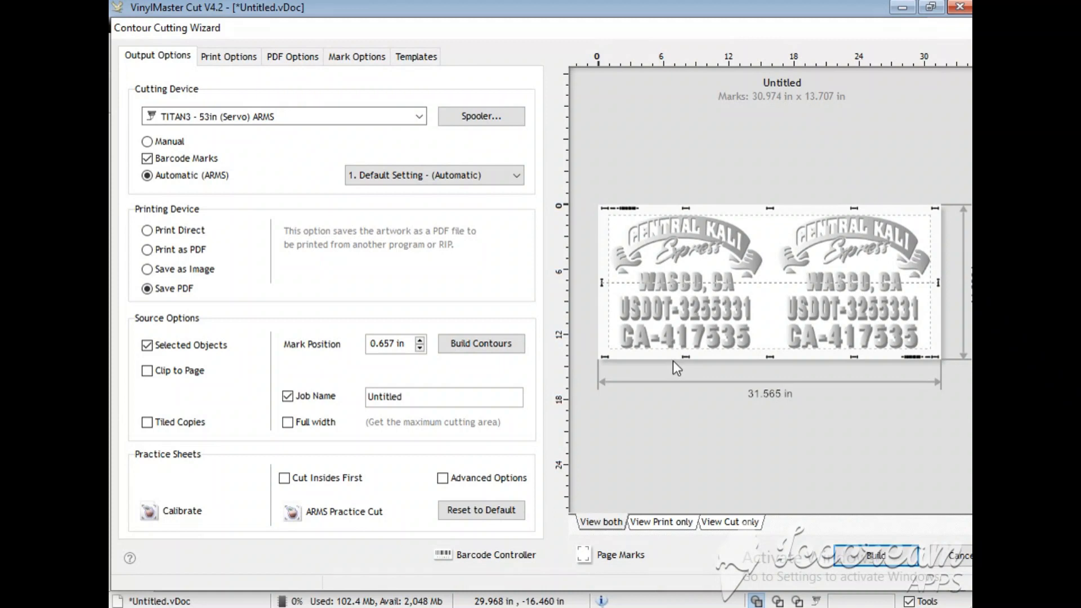
Step: Build the cutting contours including auto-traced image contours, and trace the logo image with the default trace settings
left_click(853, 556)
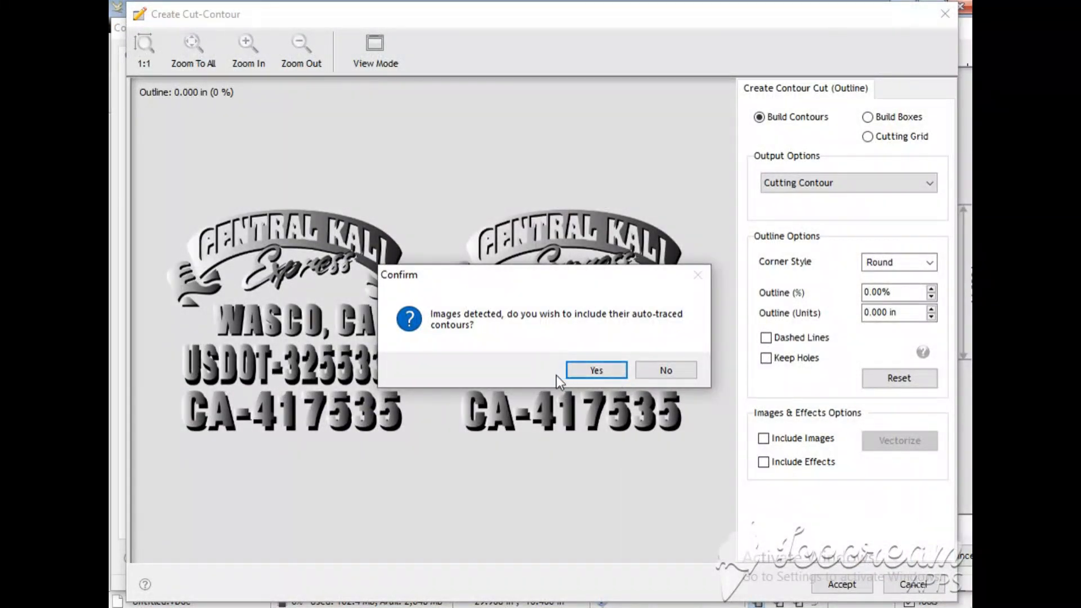
left_click(596, 369)
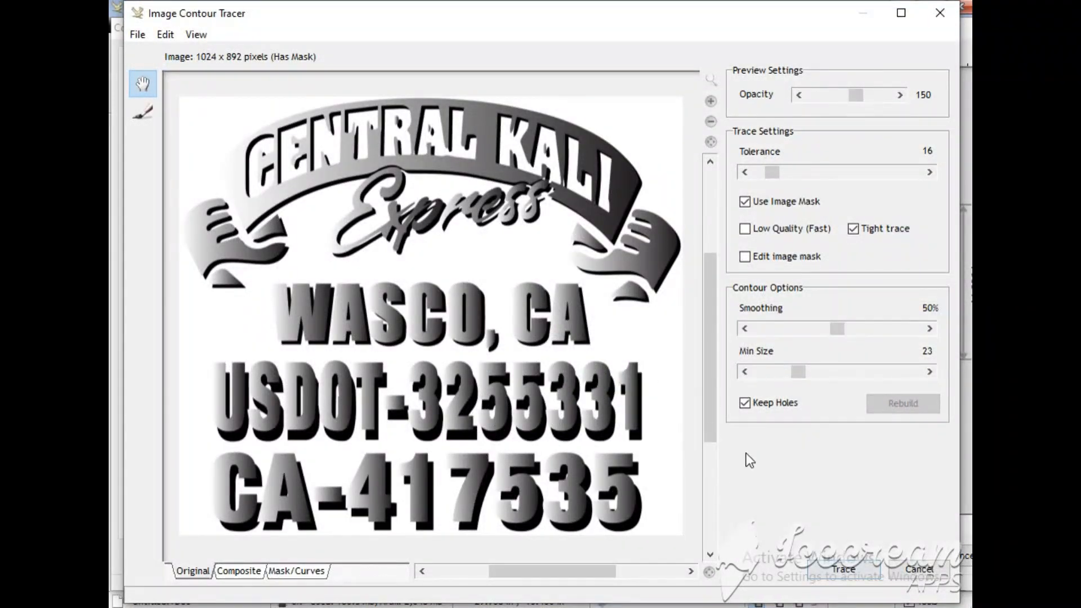
left_click(833, 572)
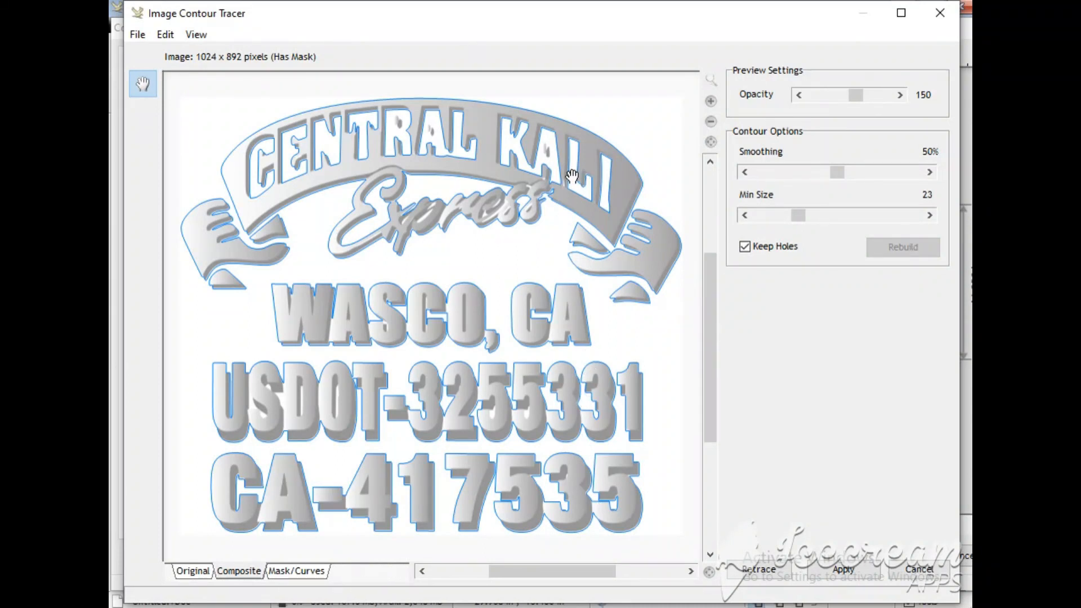
left_click_drag(572, 176, 569, 176)
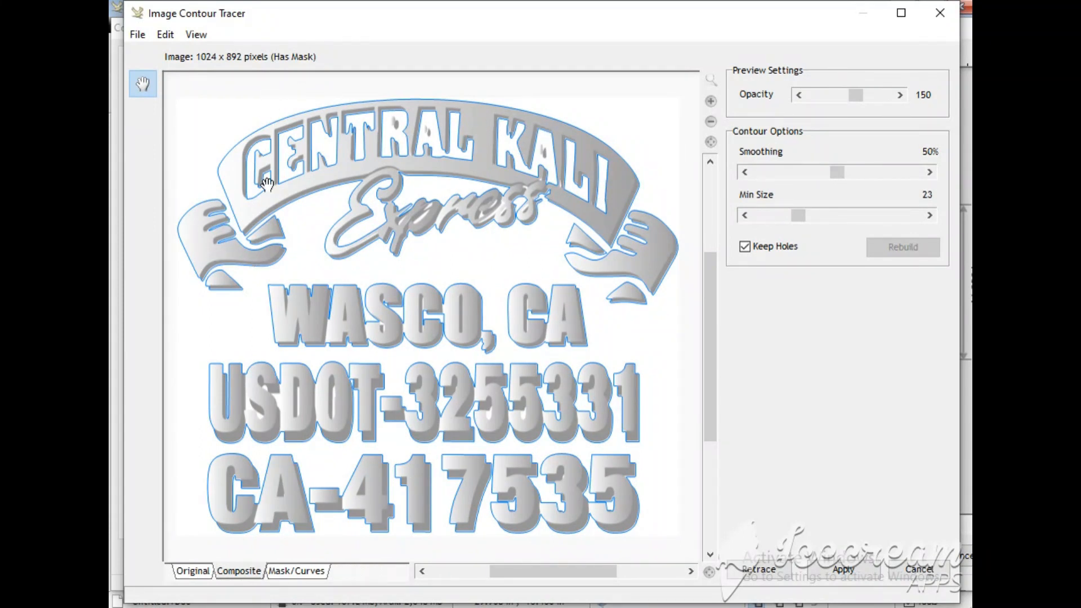
Step: Set the contour smoothing to 64% with Keep Holes enabled, then apply the trace and accept the cut contours for both logos
left_click(745, 246)
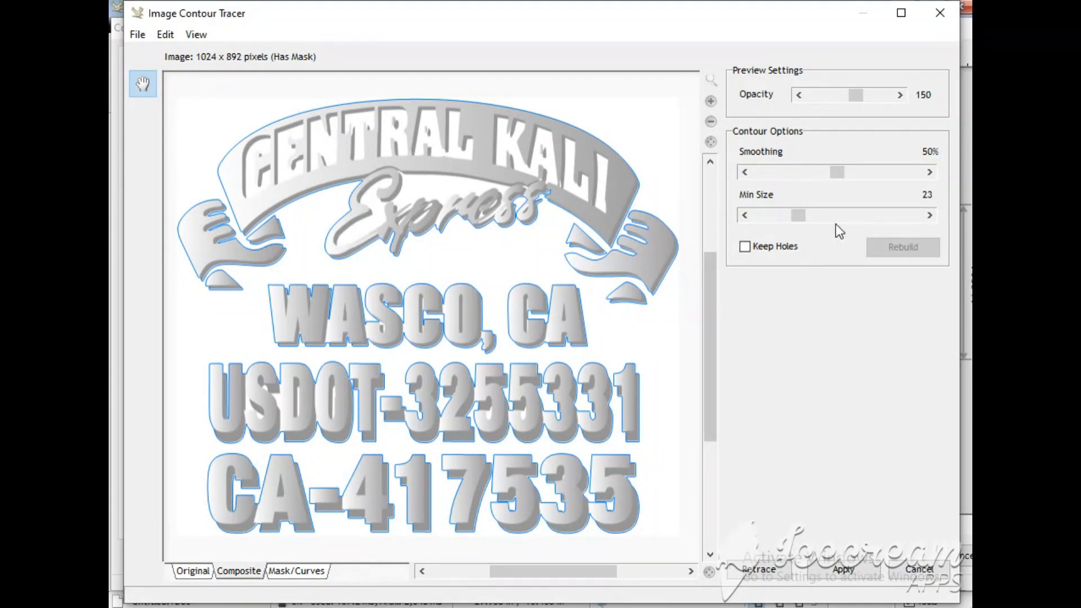
left_click_drag(841, 174, 860, 174)
left_click(884, 251)
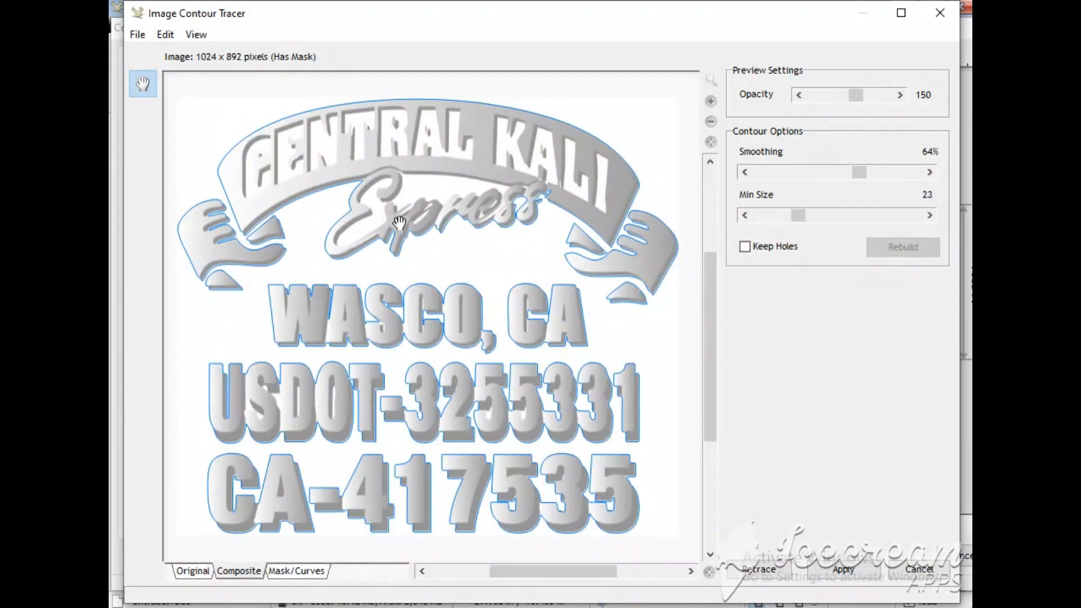
left_click(745, 246)
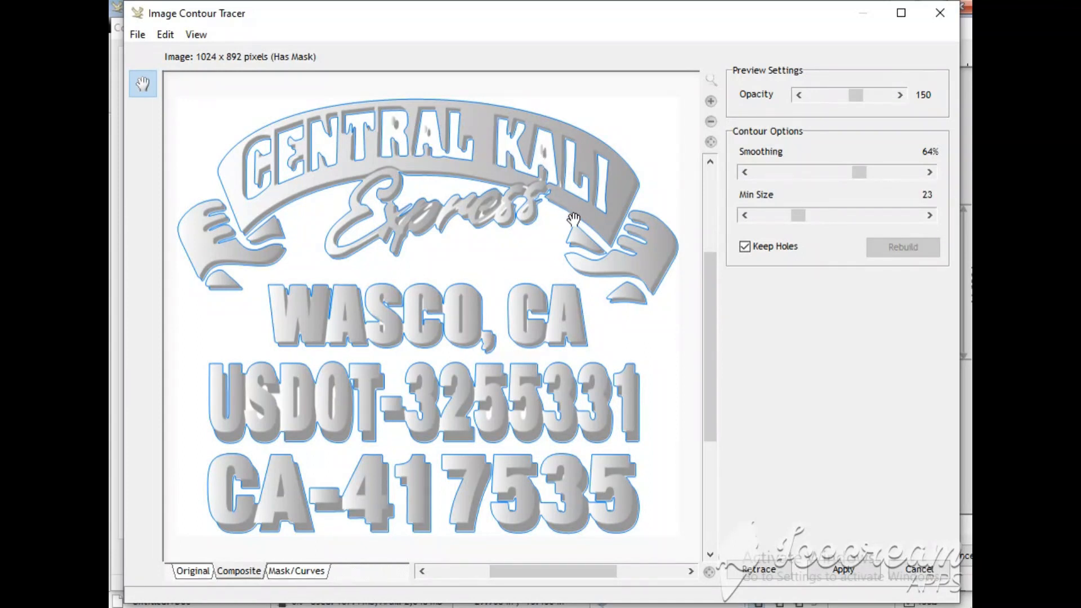
left_click(854, 572)
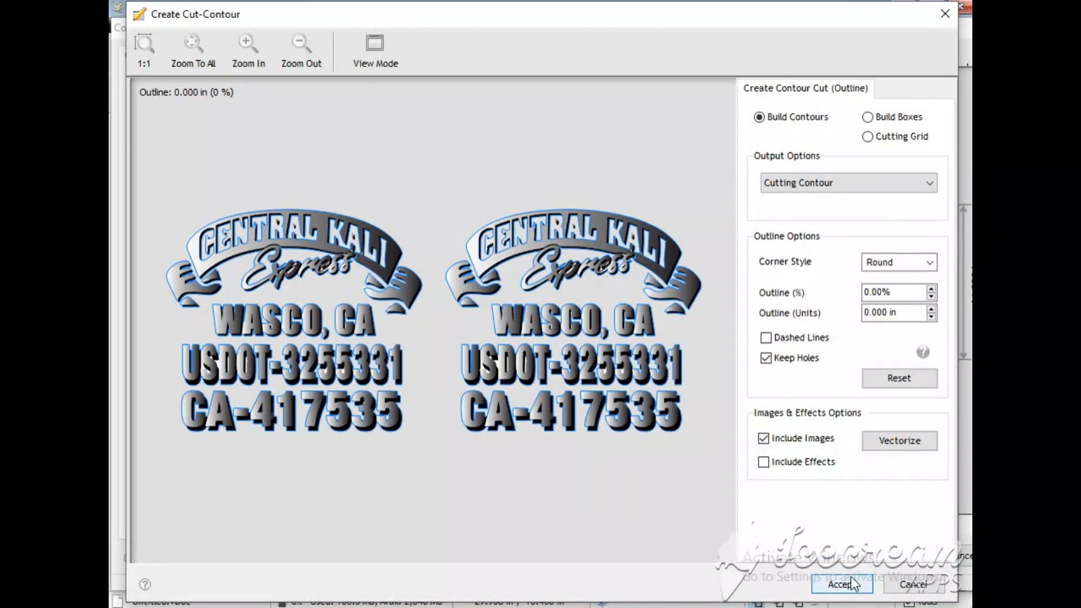
left_click(851, 584)
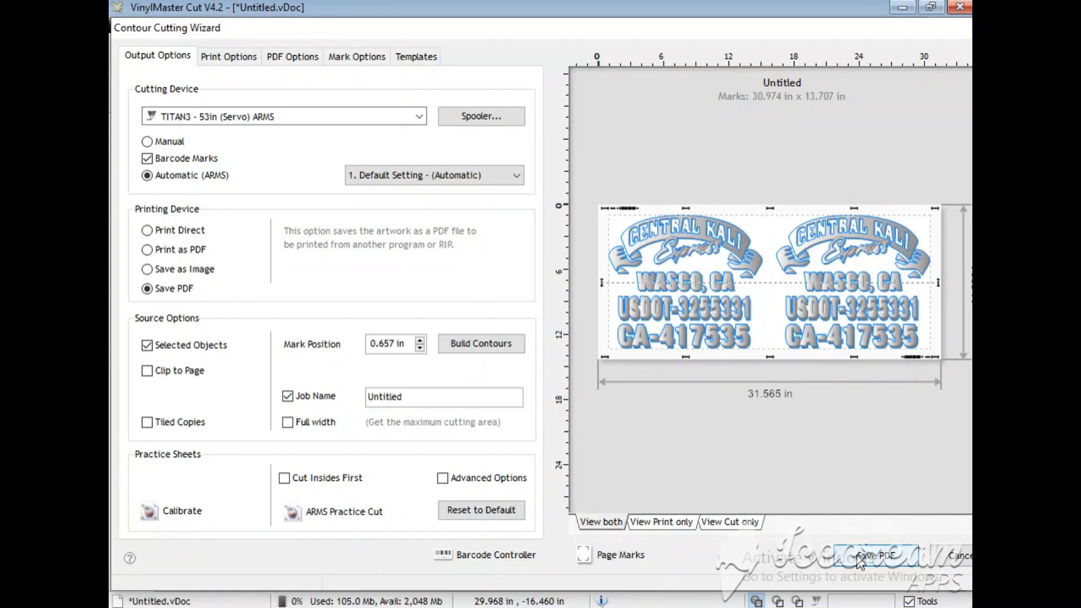
Step: Save the print file with its registration marks as the PDF centralkali in the pdfsforprint folder and close its preview
left_click(860, 560)
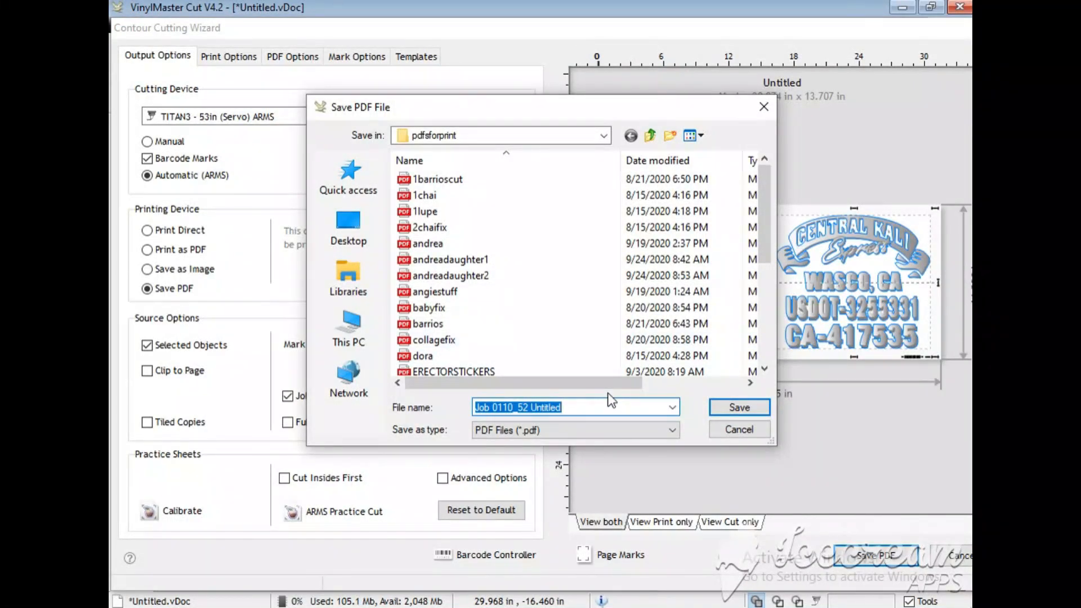
type("centr")
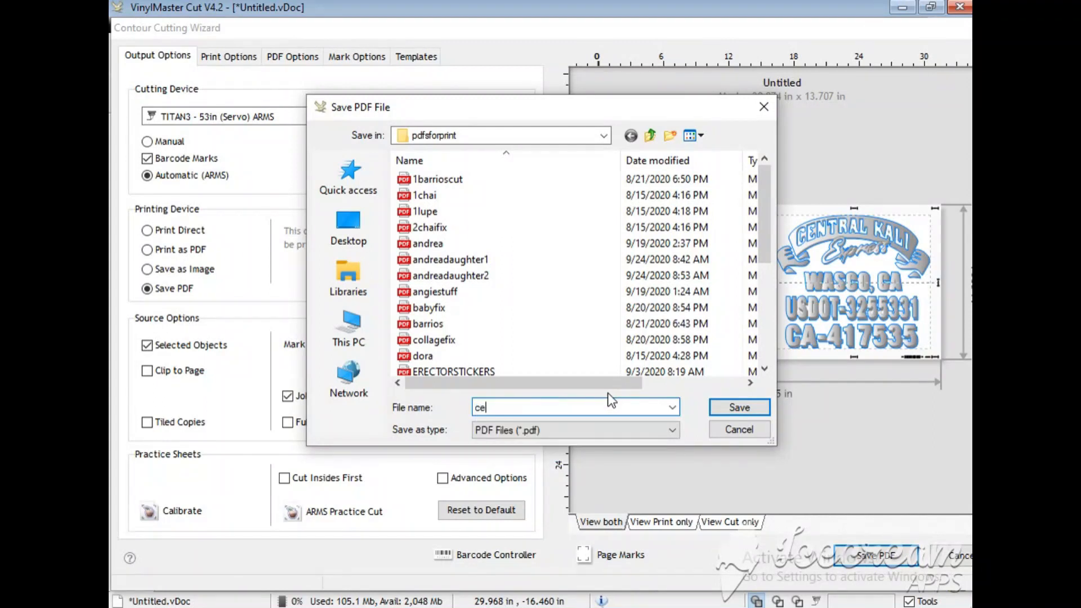
type("alkali")
left_click(739, 407)
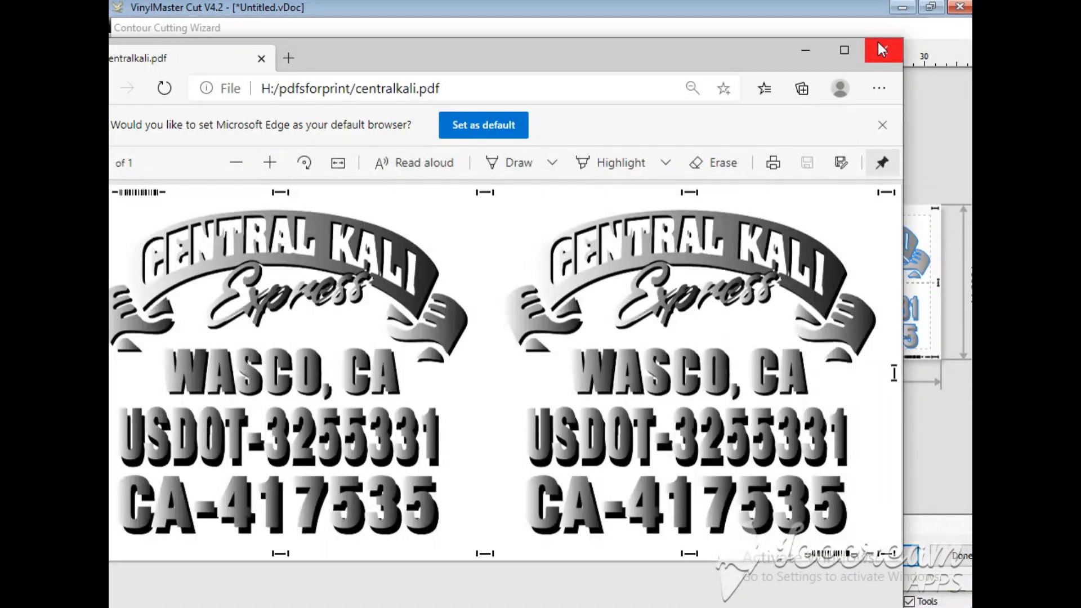
left_click(880, 45)
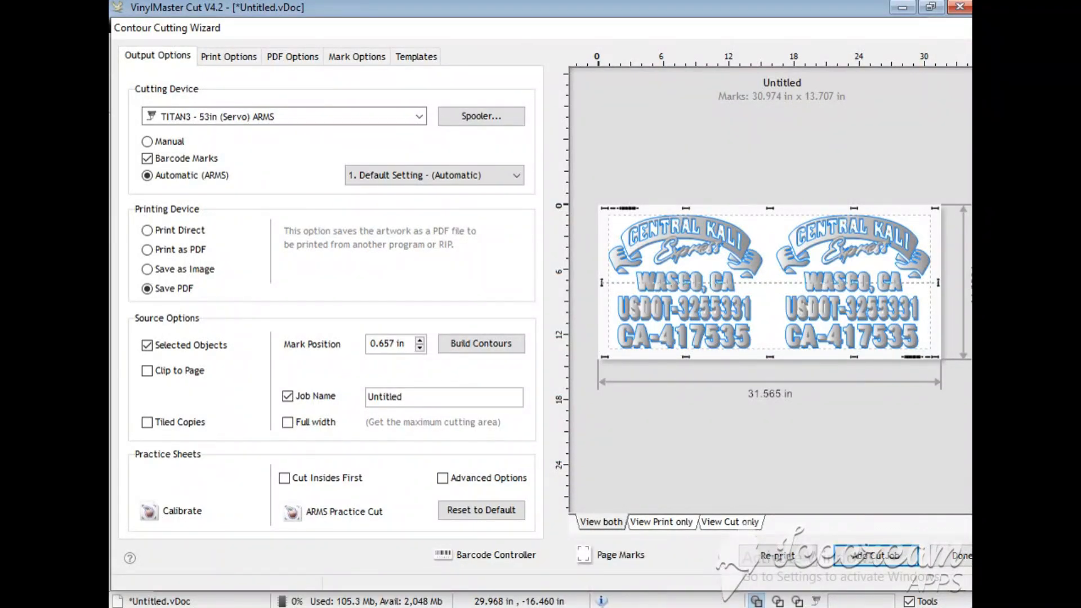
Step: Switch to FlexiPRINT and delete the old nested job from the HP Latex 115 queue
key("alt+Tab")
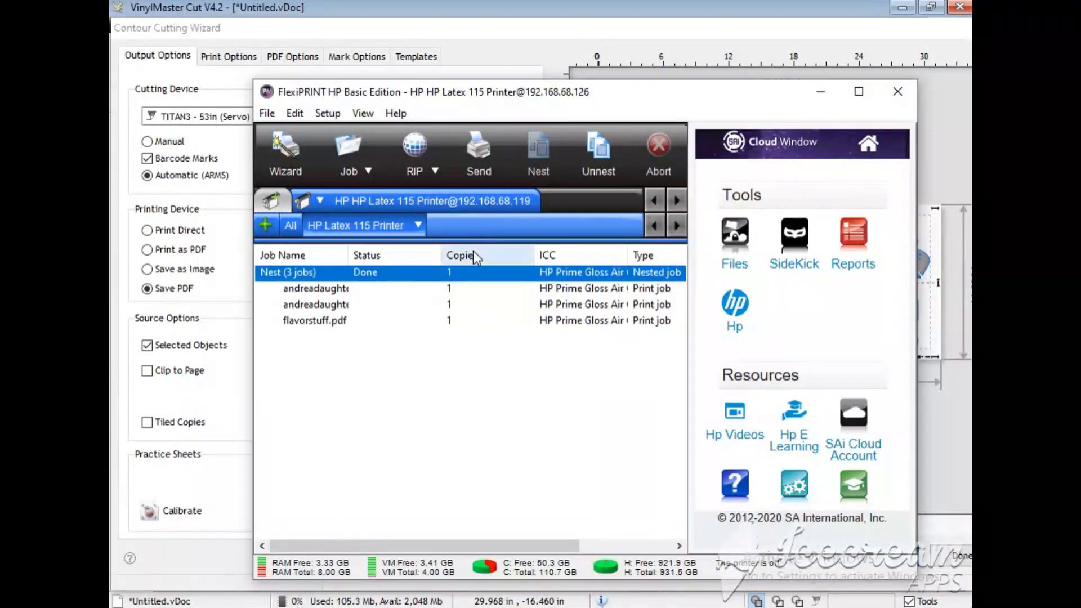
right_click(413, 285)
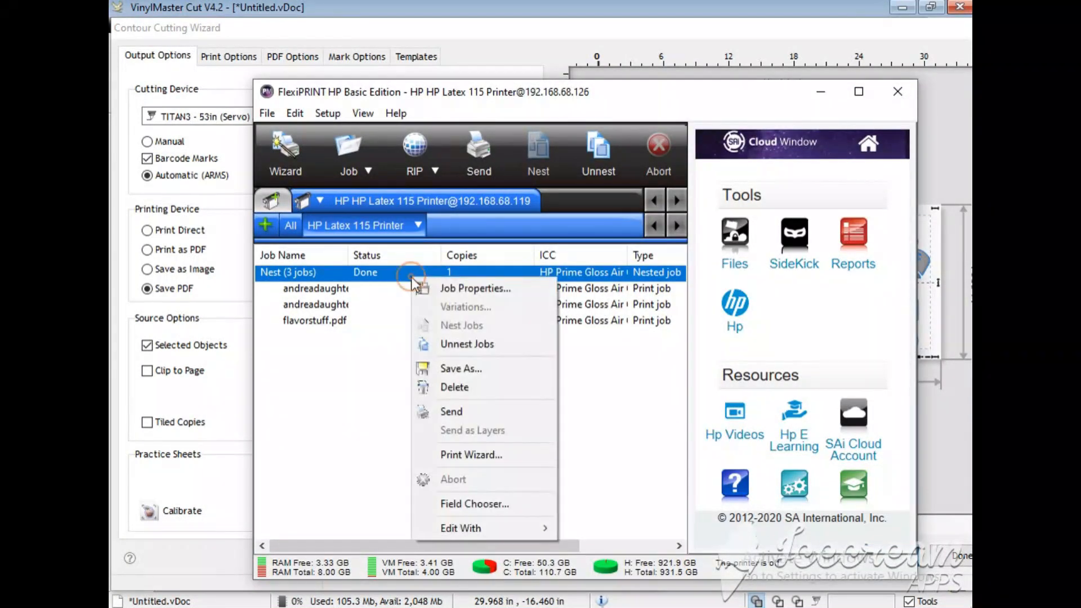
left_click(452, 395)
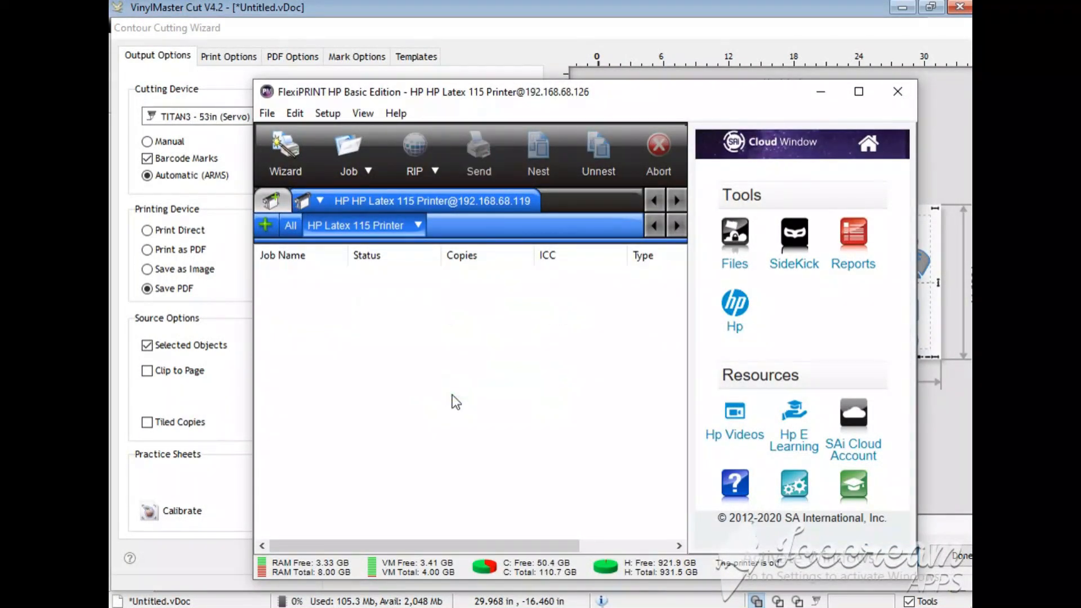
Step: Add centralkali from the pdfsforprint folder as a job for the HP Latex 115 printer
left_click(368, 171)
left_click(364, 197)
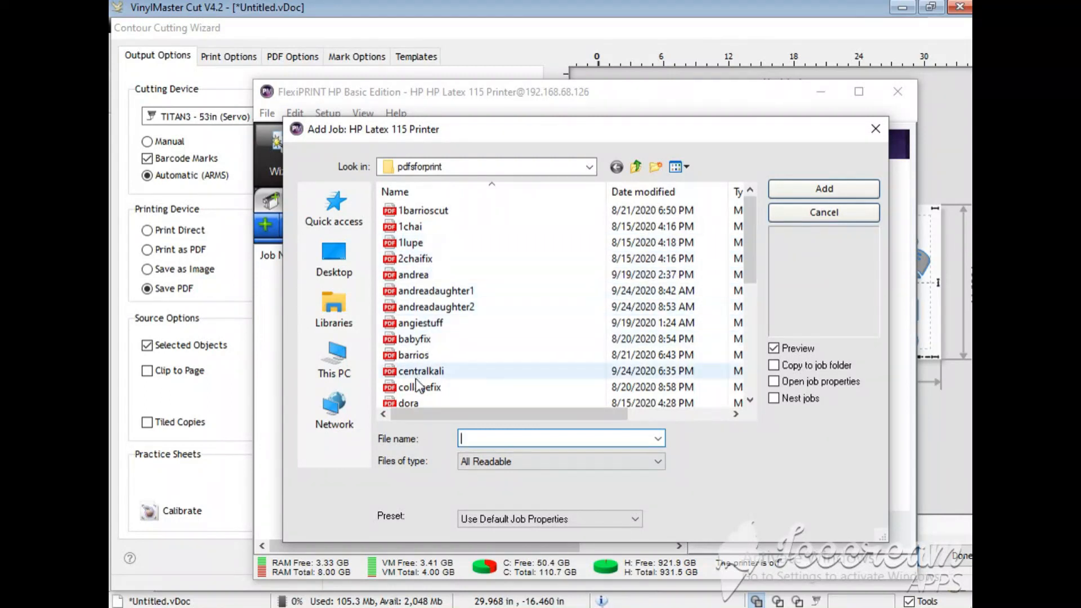
double_click(409, 372)
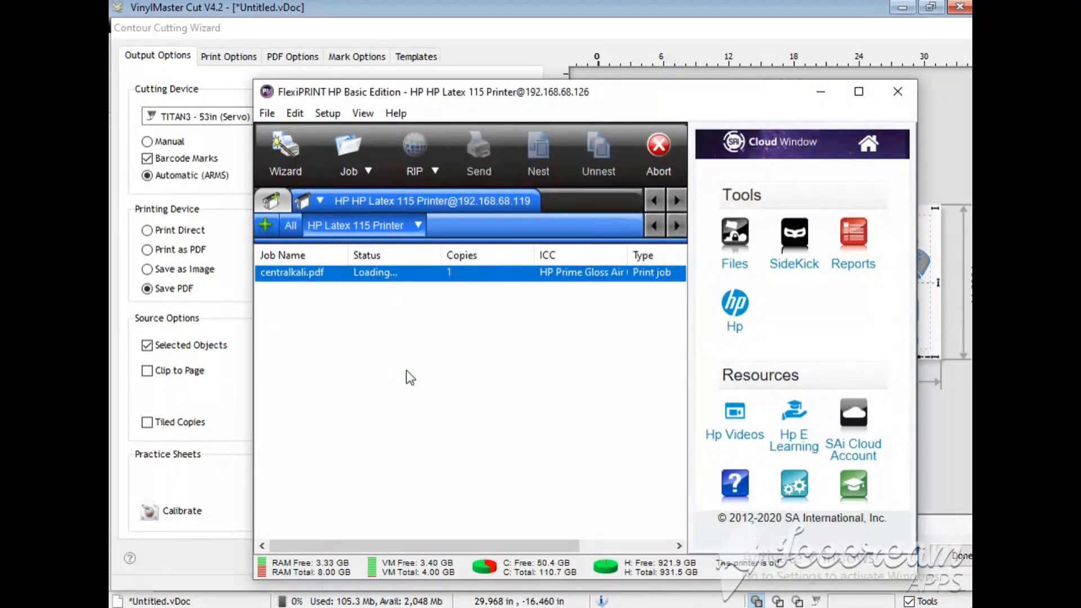
Step: Open the centralkali job's properties and move the artwork on the media to about 15.6 in horizontally and 1.2 in vertically
double_click(356, 275)
left_click_drag(925, 502, 800, 494)
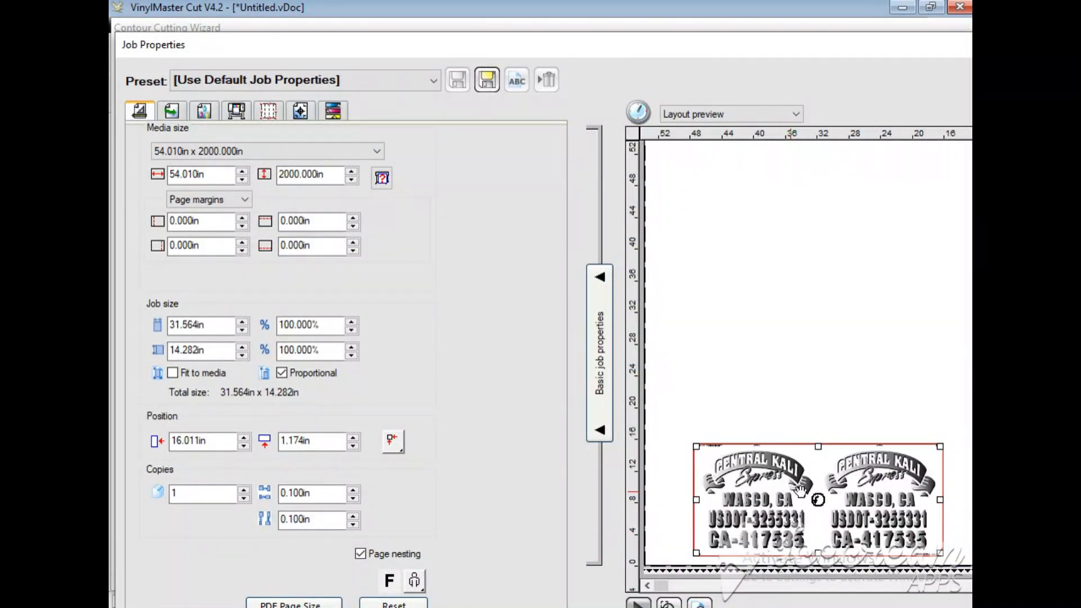
left_click_drag(801, 491, 804, 488)
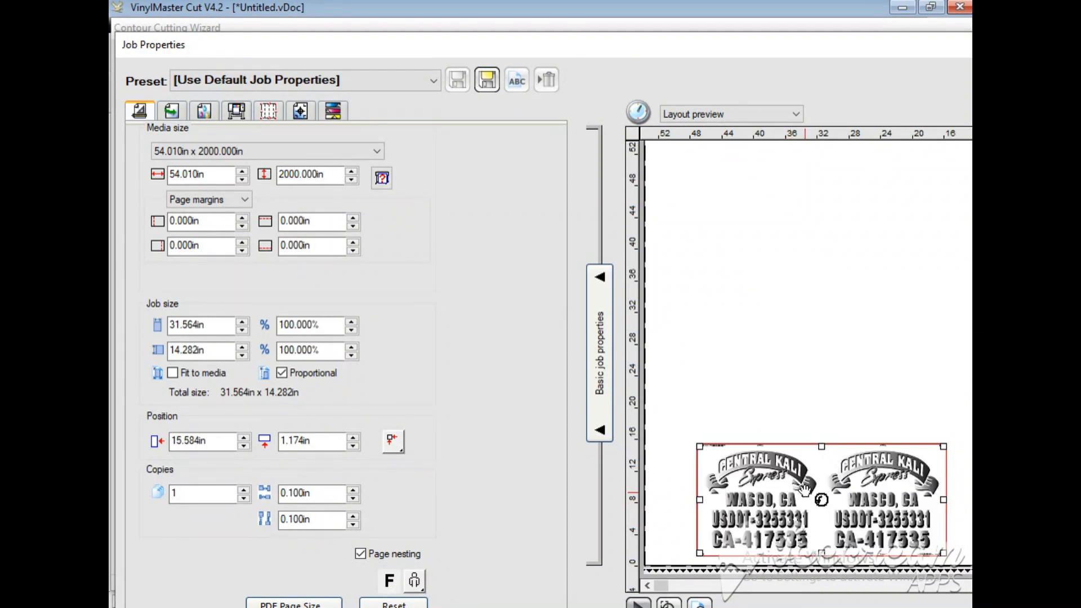
left_click(663, 355)
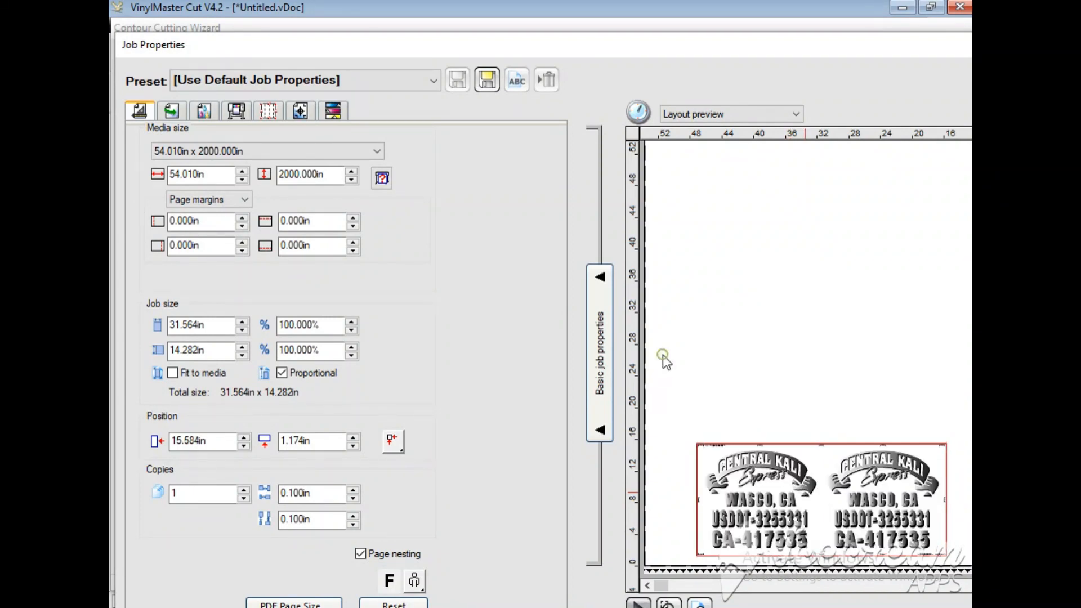